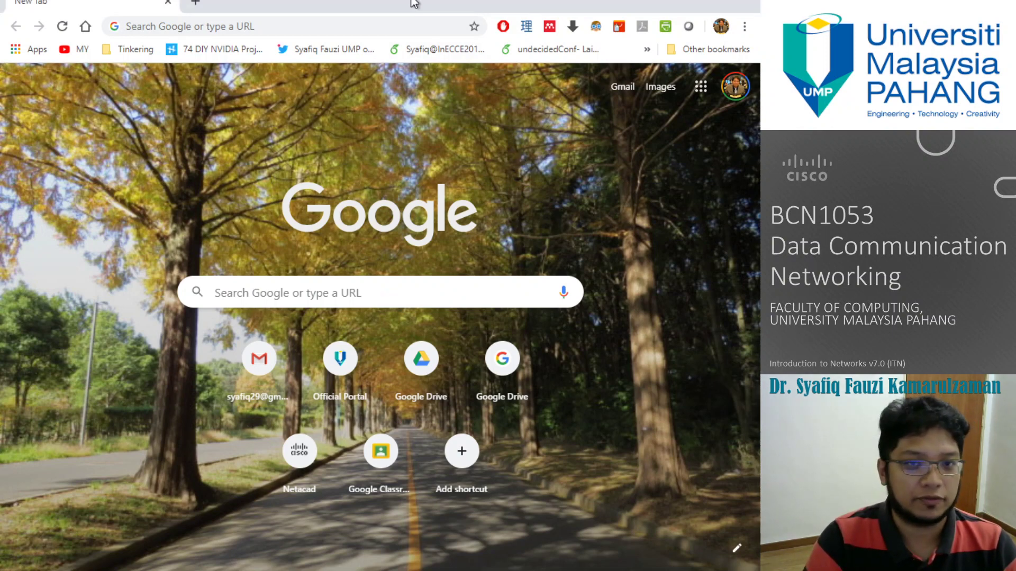
# Step: Switch Chrome to the university Google account, then open netacad.com and reveal its login options
pyautogui.click(735, 87)
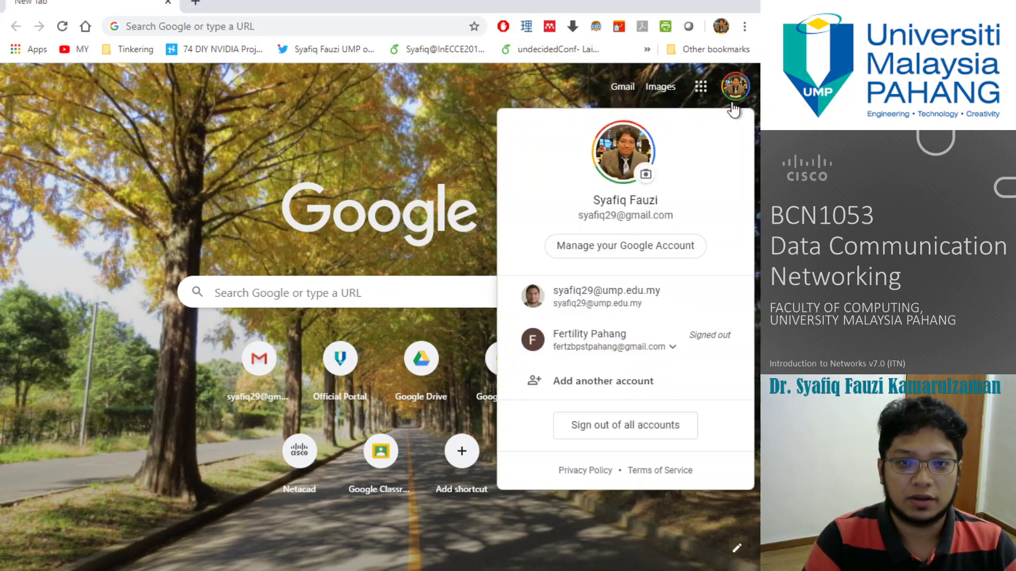
pyautogui.click(598, 310)
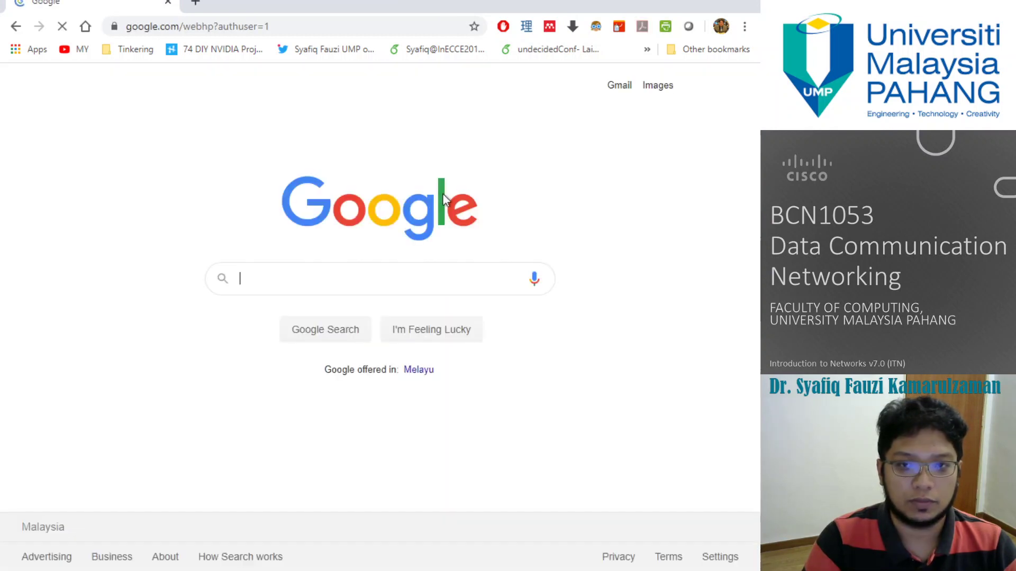
pyautogui.click(16, 26)
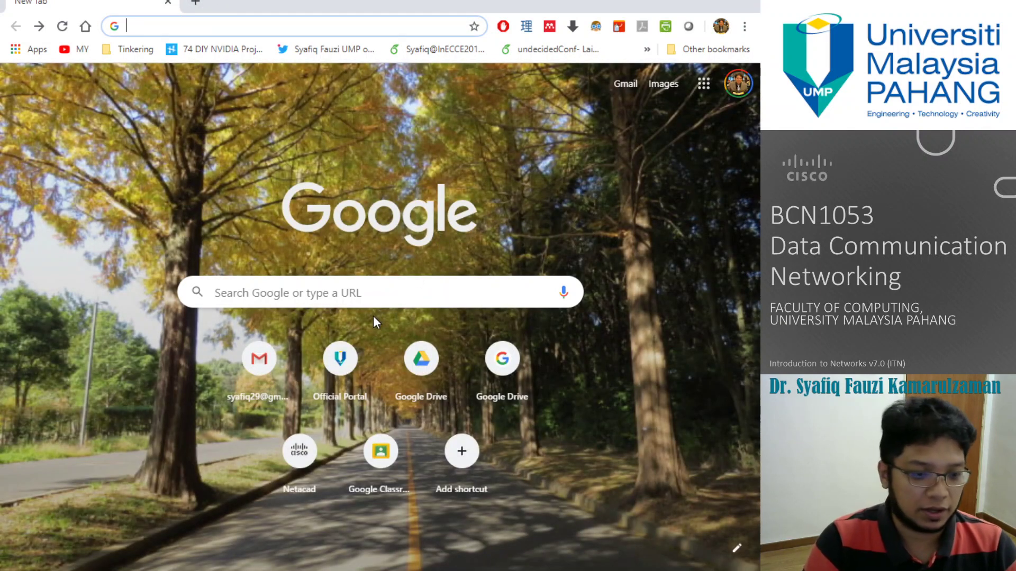
pyautogui.click(298, 453)
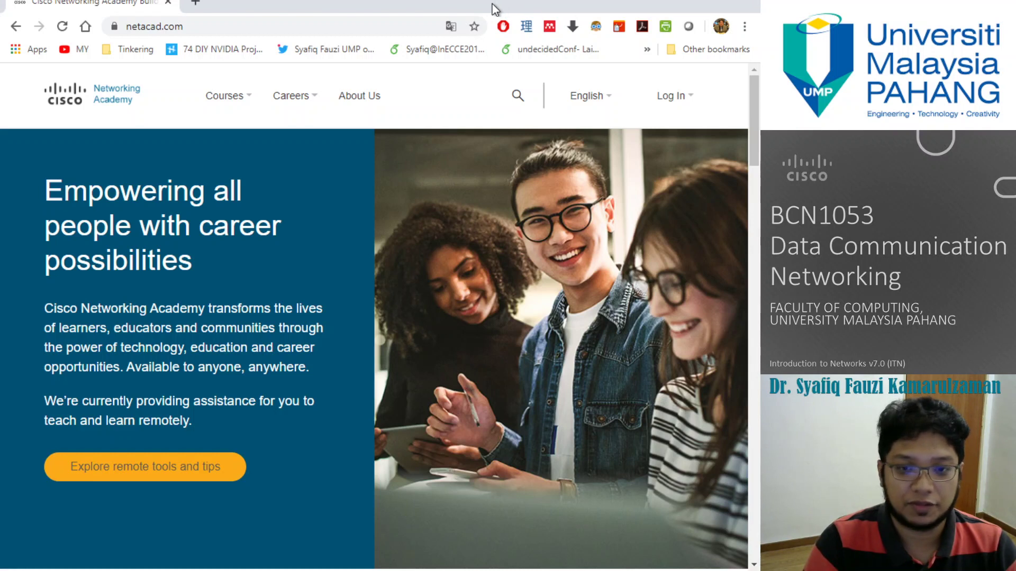
pyautogui.click(675, 97)
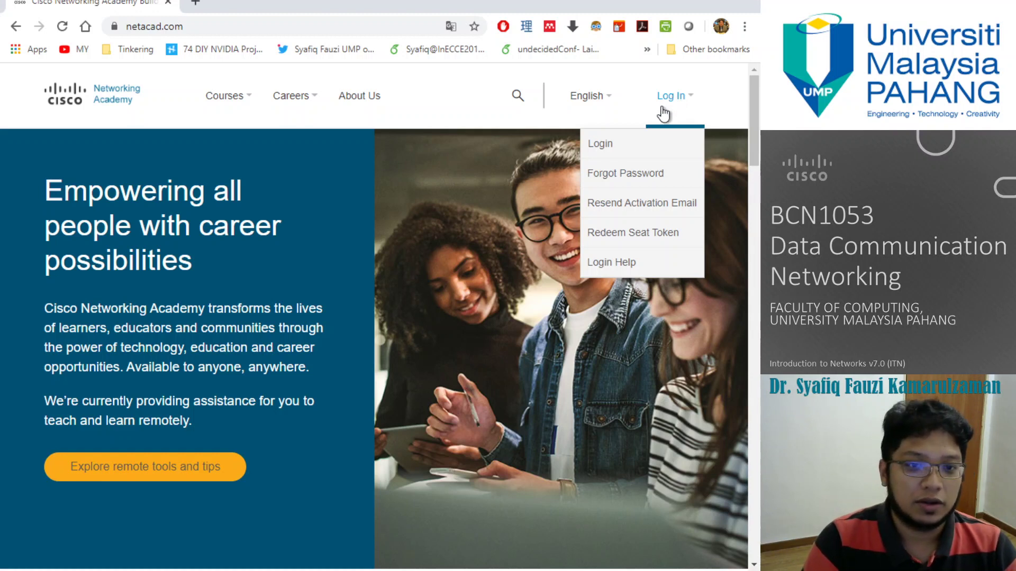
# Step: Sign in to Cisco NetAcad with the instructor's username and account password
pyautogui.click(670, 151)
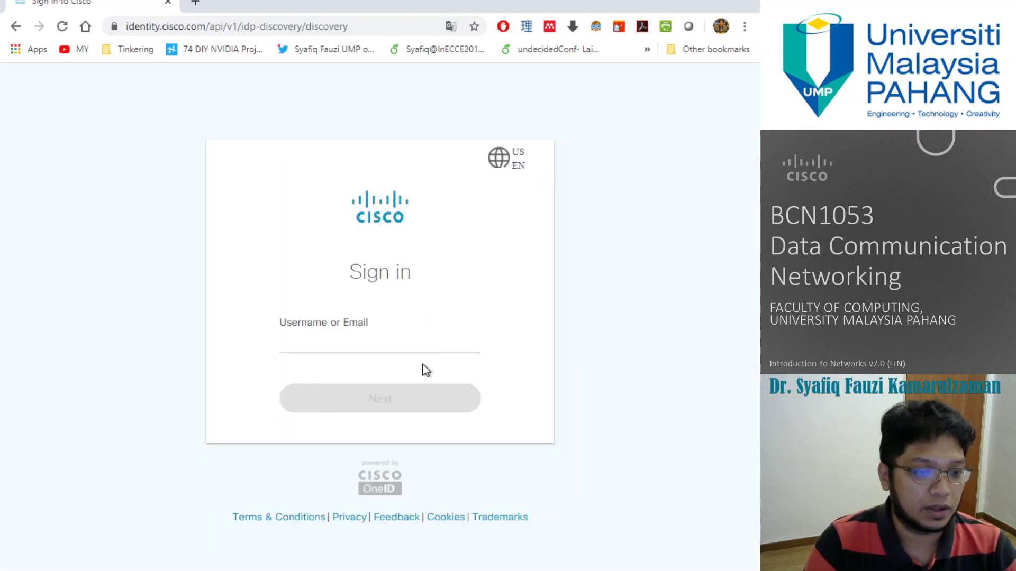
pyautogui.click(432, 347)
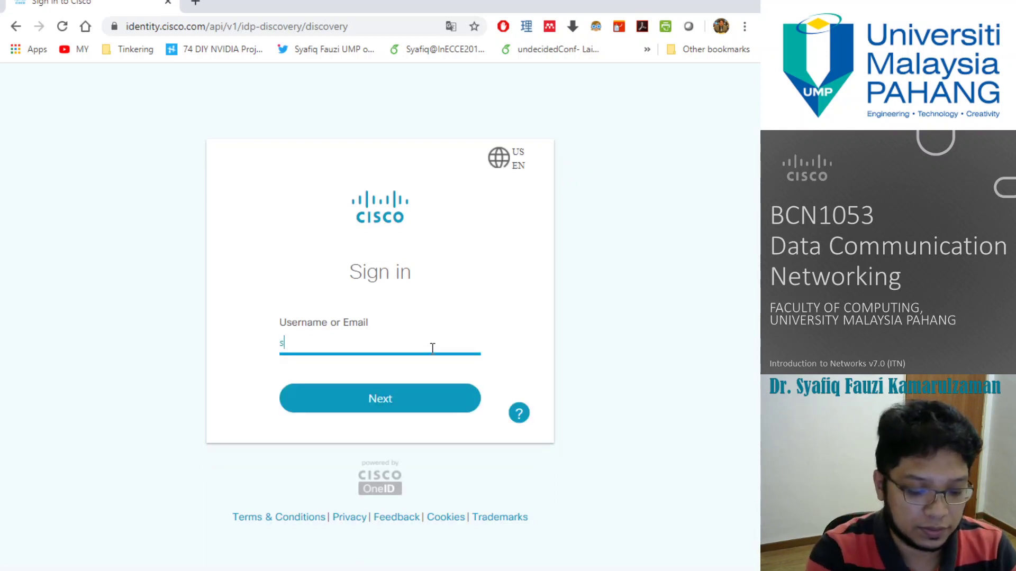
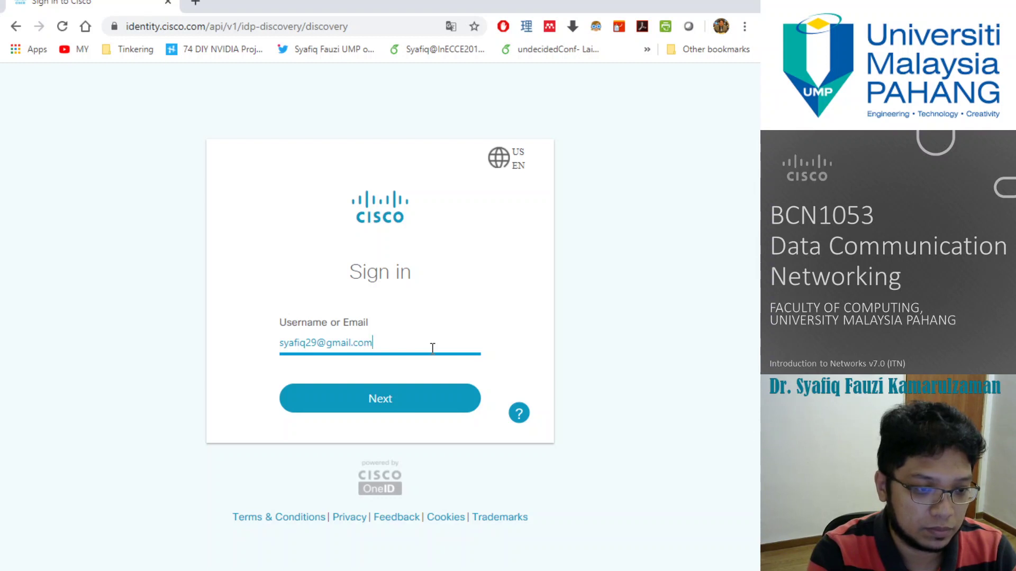
pyautogui.press('Return')
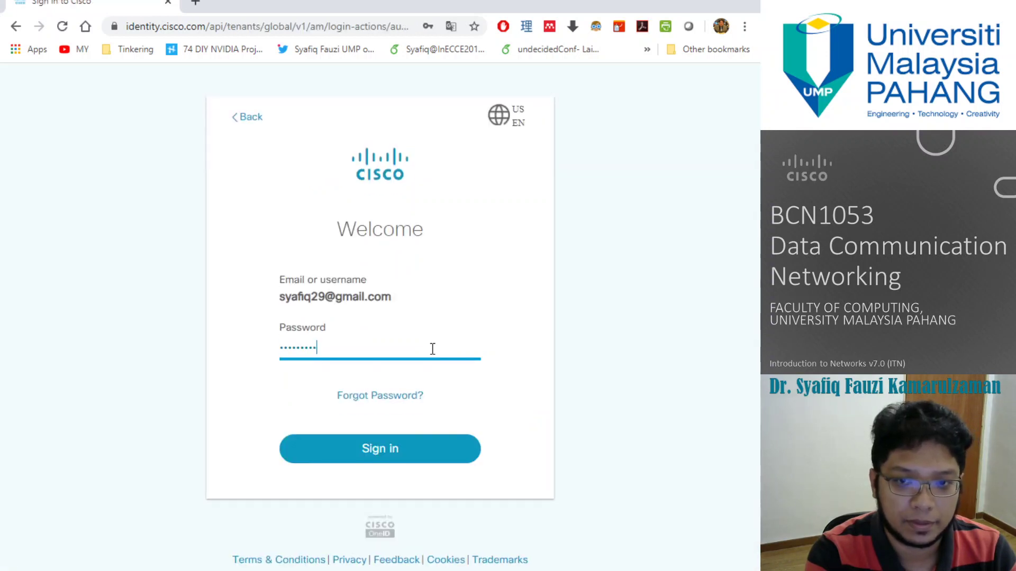
pyautogui.press('BackSpace')
pyautogui.press('BackSpace')
pyautogui.press('BackSpace')
pyautogui.press('BackSpace')
pyautogui.press('BackSpace')
pyautogui.press('BackSpace')
pyautogui.press('BackSpace')
pyautogui.press('BackSpace')
pyautogui.press('BackSpace')
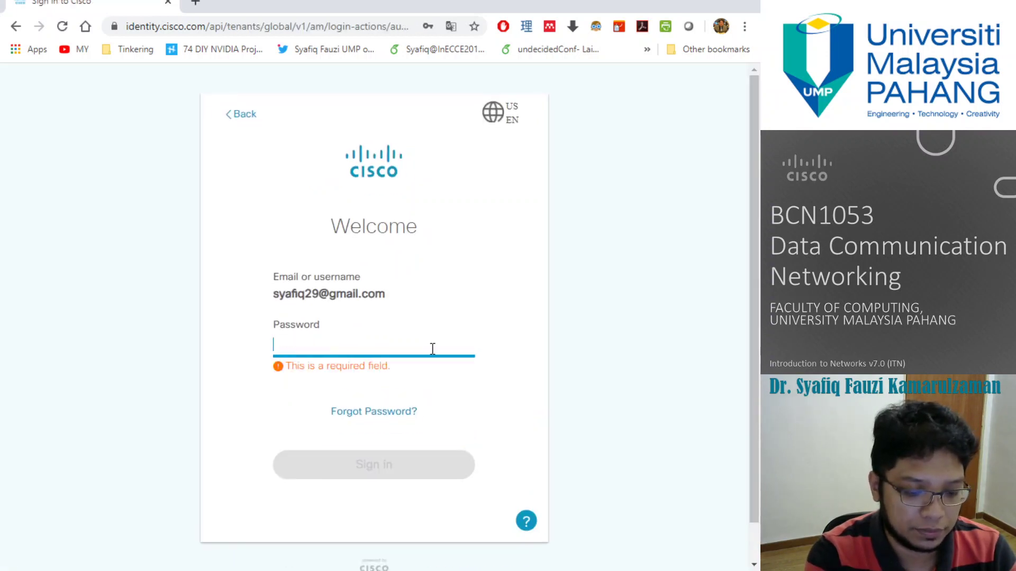
pyautogui.write('********')
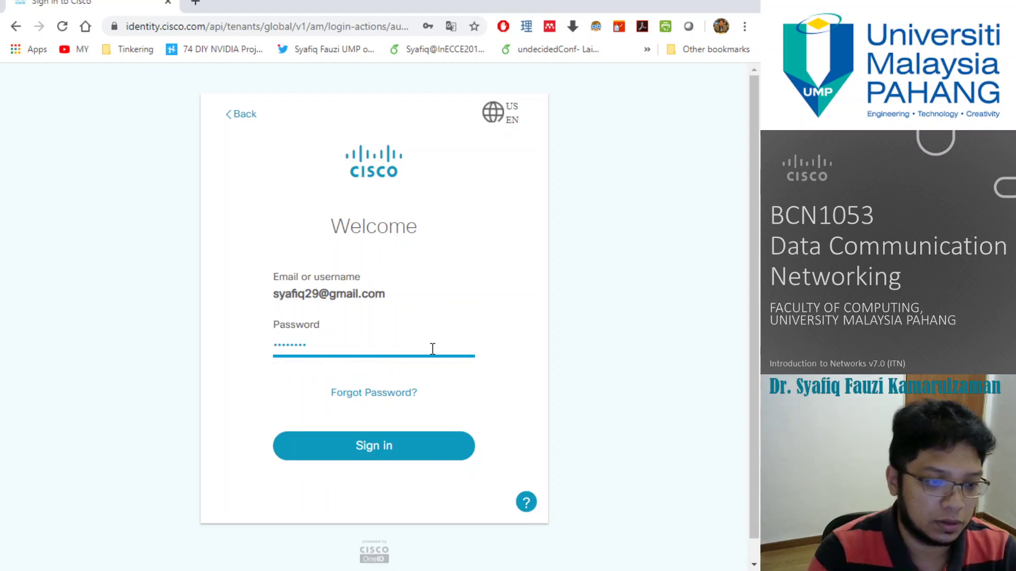
pyautogui.press('Return')
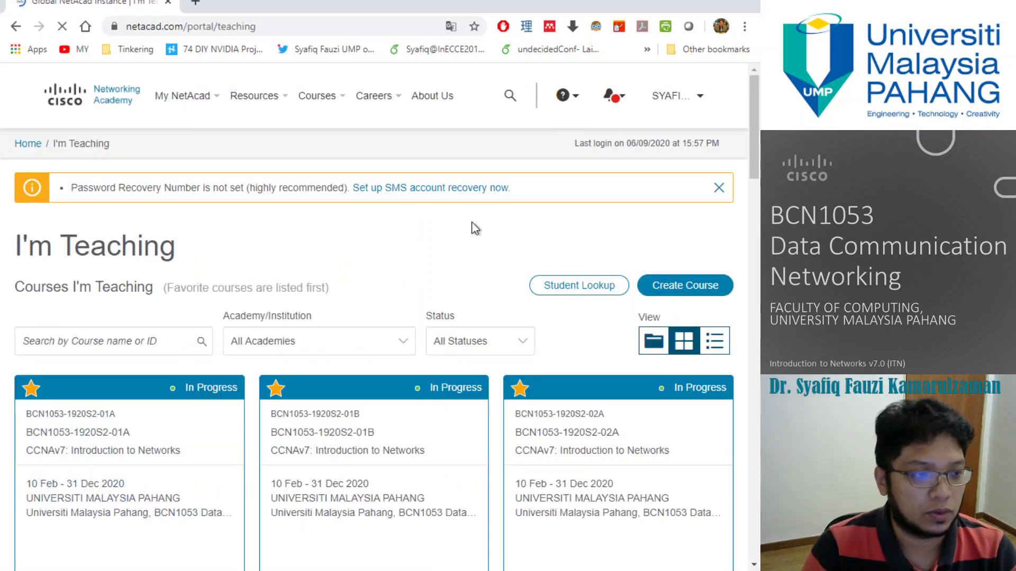
# Step: Browse the I'm Teaching course list, then switch the portal to I'm Learning
pyautogui.scroll(-1, 317, 248)
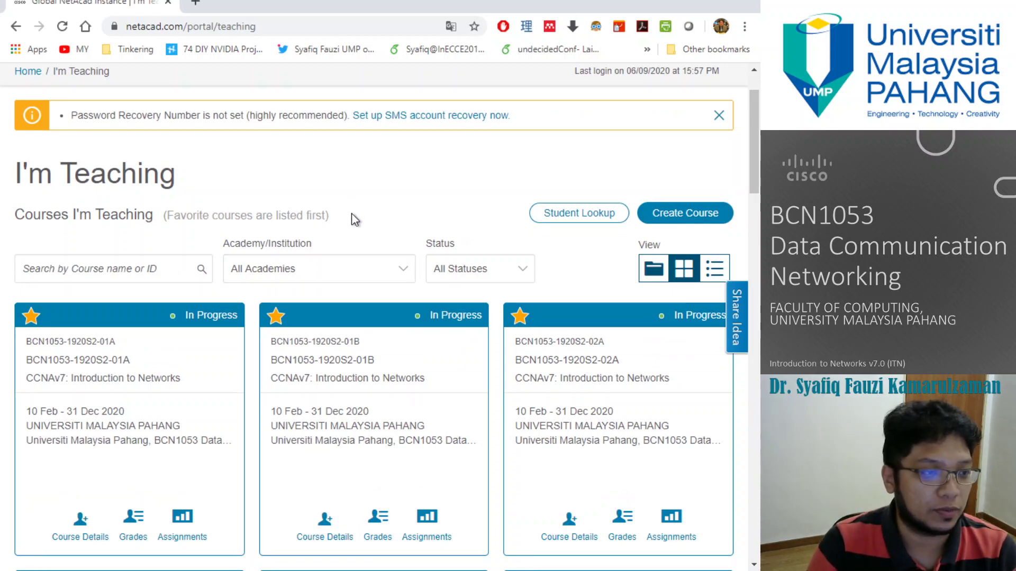
pyautogui.scroll(-2, 320, 206)
pyautogui.scroll(1, 319, 198)
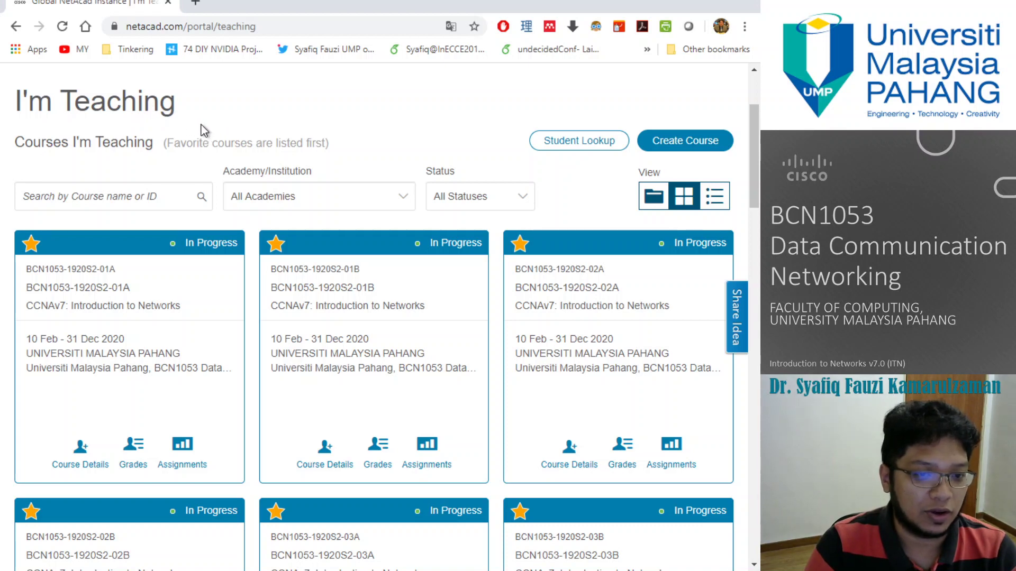
pyautogui.scroll(3, 258, 138)
pyautogui.click(197, 97)
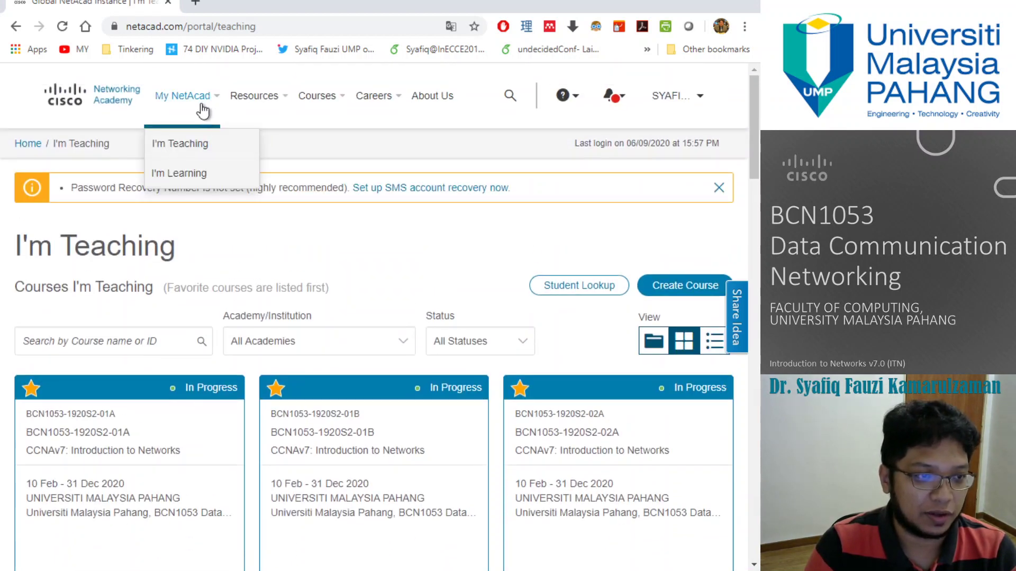
pyautogui.click(202, 173)
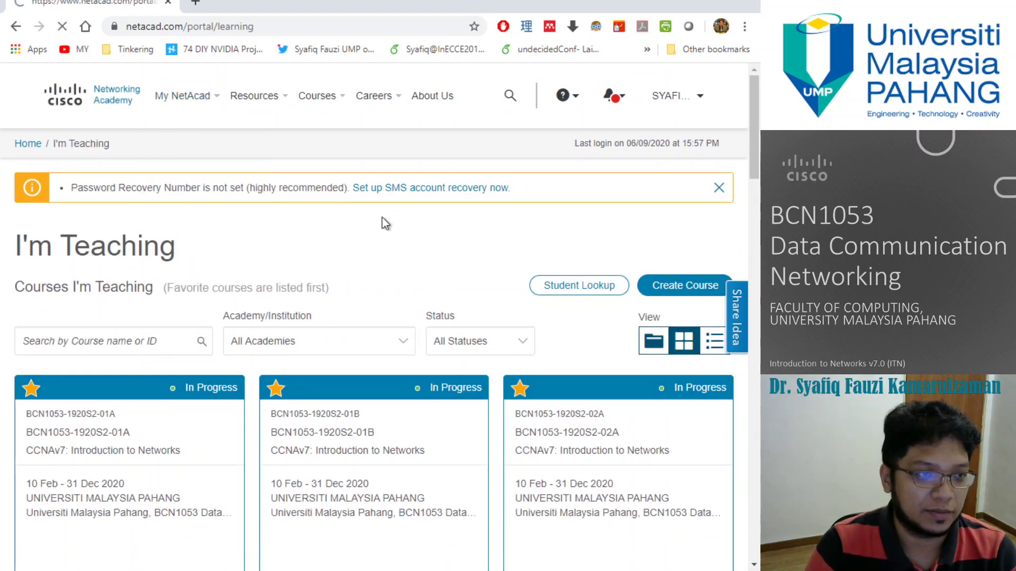
# Step: Return to I'm Teaching and scroll down to the BCN1053-1920S2-03A course card
pyautogui.scroll(-5, 408, 233)
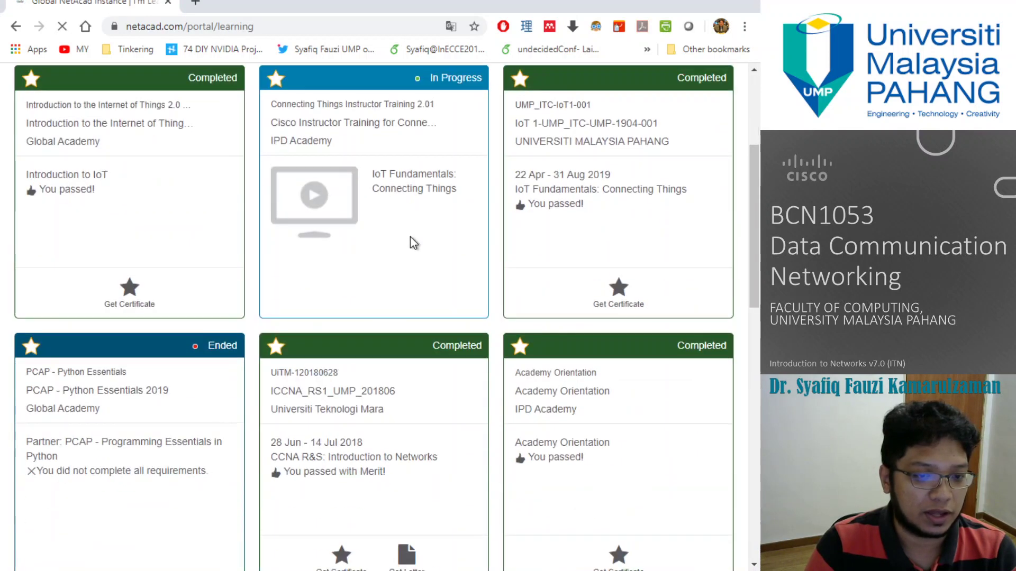
pyautogui.scroll(-2, 411, 243)
pyautogui.scroll(5, 208, 129)
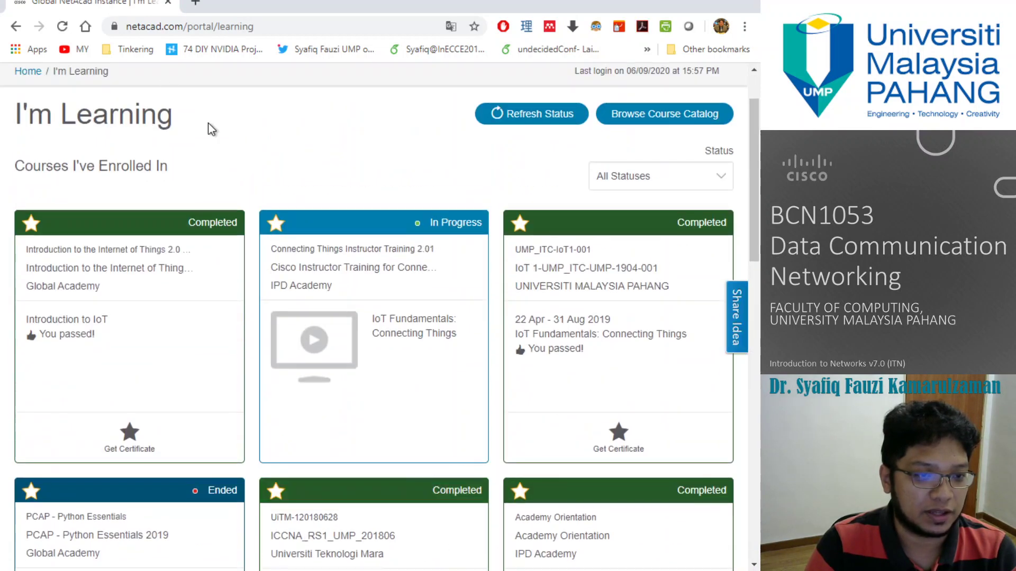
pyautogui.click(14, 27)
pyautogui.scroll(-4, 334, 332)
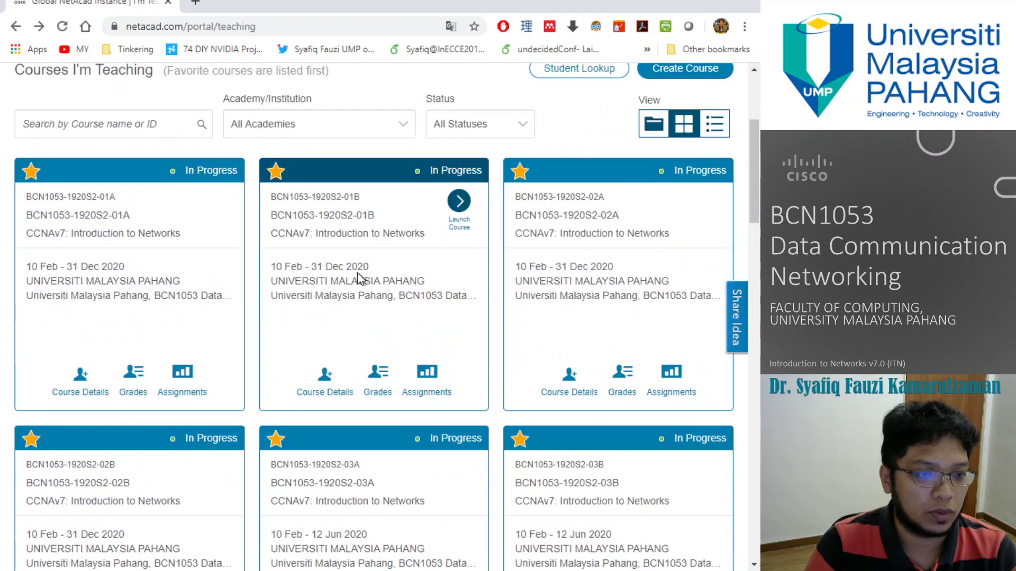
pyautogui.scroll(-4, 402, 263)
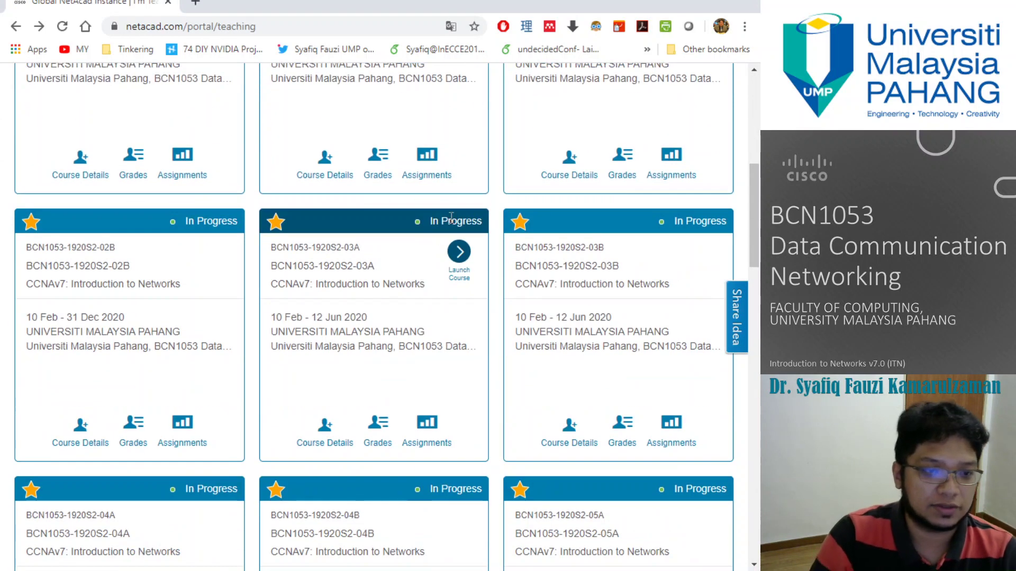
pyautogui.scroll(-1, 452, 218)
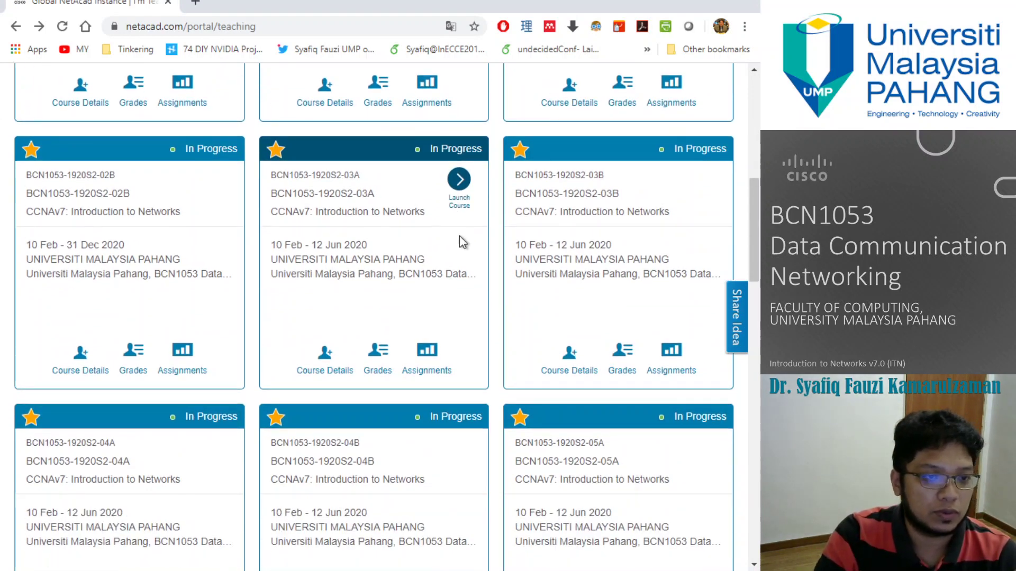
# Step: Launch the BCN1053-1920S2-03A course and go back once the launch times out
pyautogui.click(465, 182)
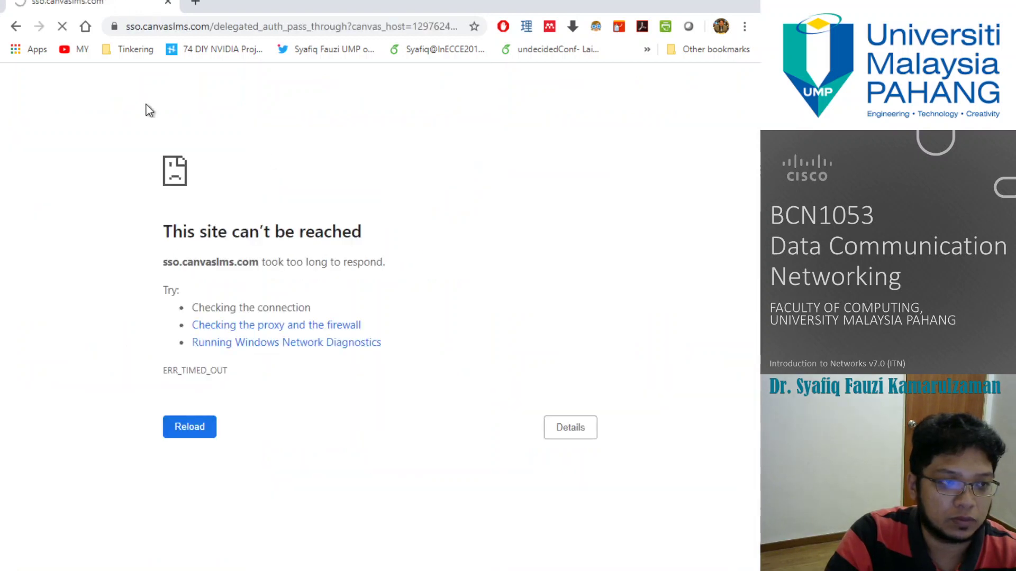
pyautogui.click(16, 26)
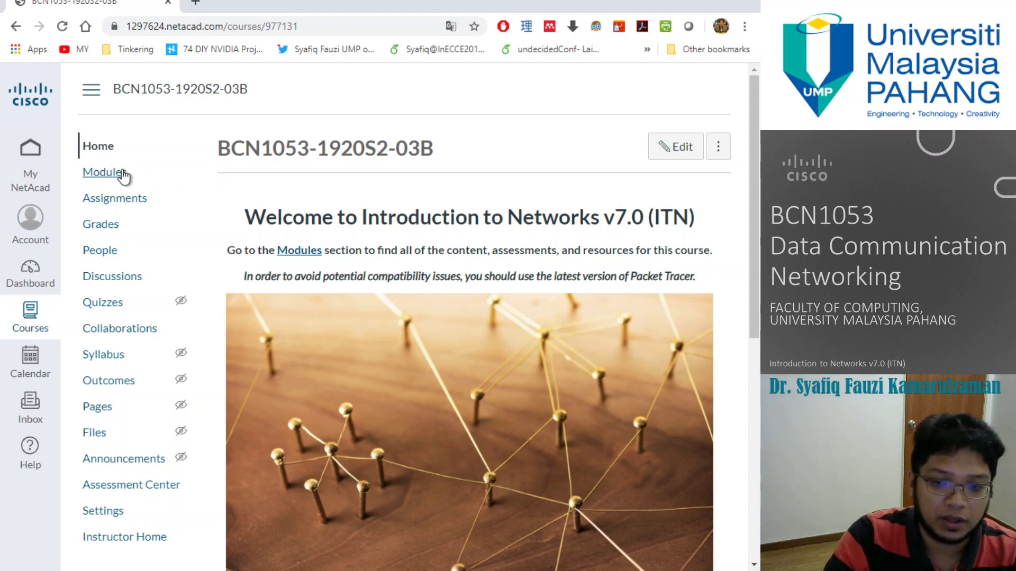
# Step: Open the course's Student Resources page and its Packet Tracer Resources link in a new tab
pyautogui.click(122, 173)
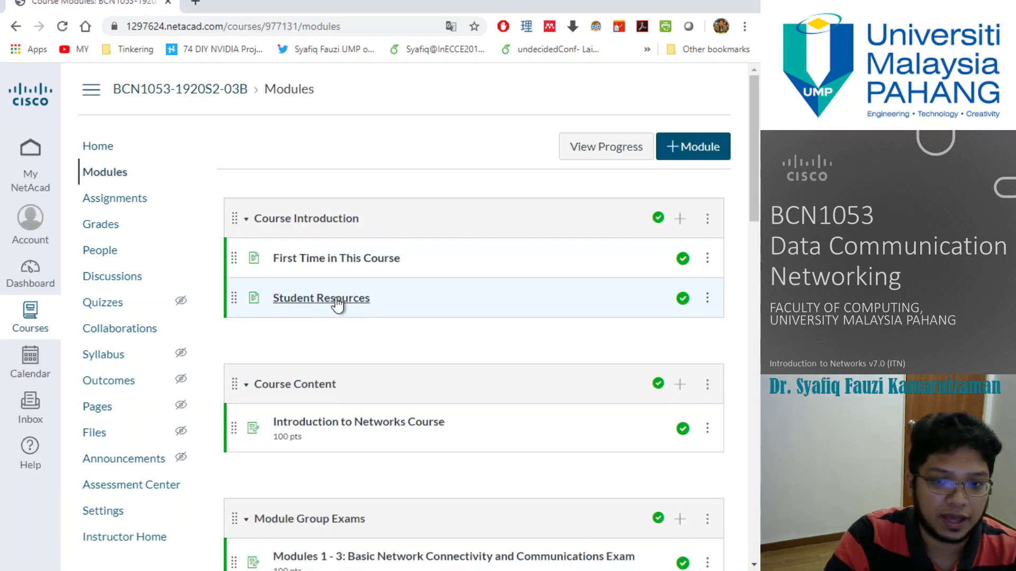
pyautogui.click(336, 298)
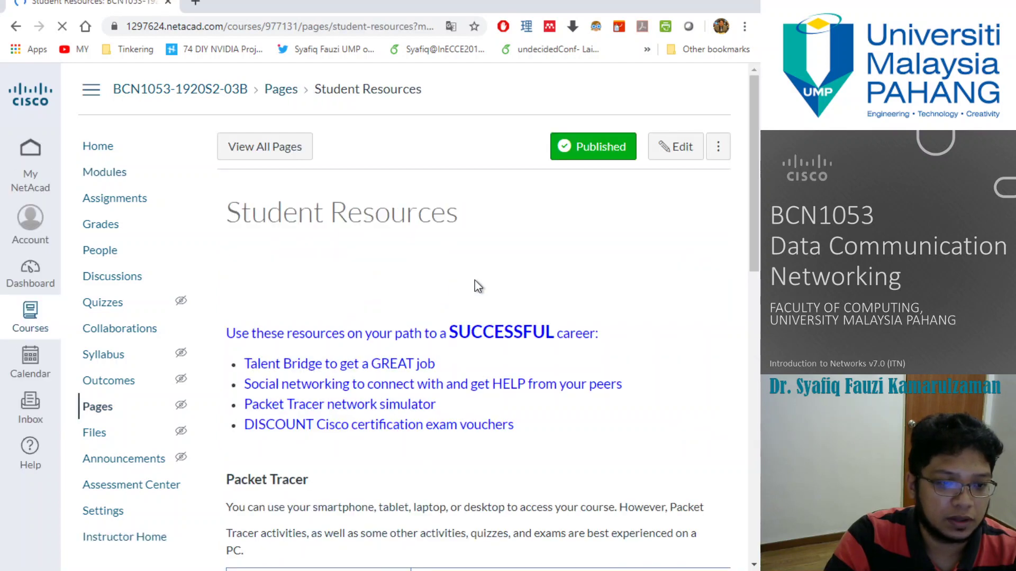
pyautogui.scroll(-7, 557, 237)
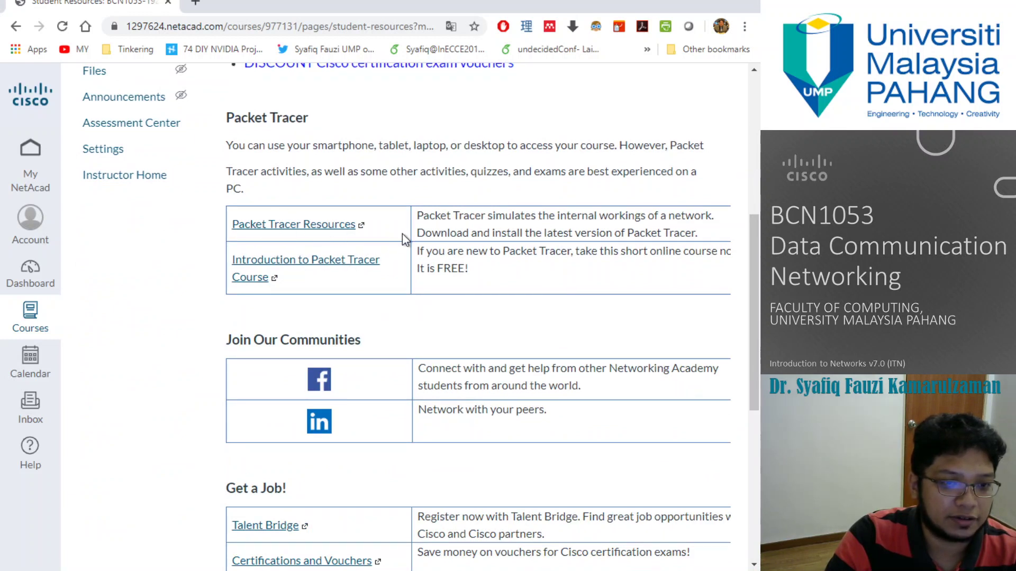
pyautogui.click(328, 226)
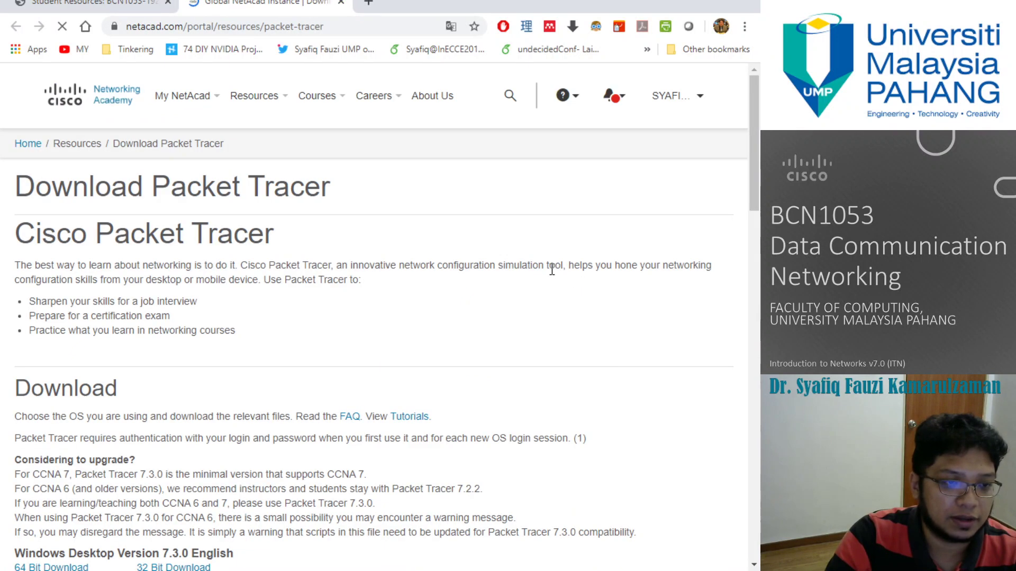
# Step: Scroll through the Download Packet Tracer page back to the Windows 7.3.0 English downloads
pyautogui.scroll(-3, 521, 269)
pyautogui.scroll(-3, 519, 271)
pyautogui.scroll(-9, 503, 280)
pyautogui.scroll(-7, 502, 279)
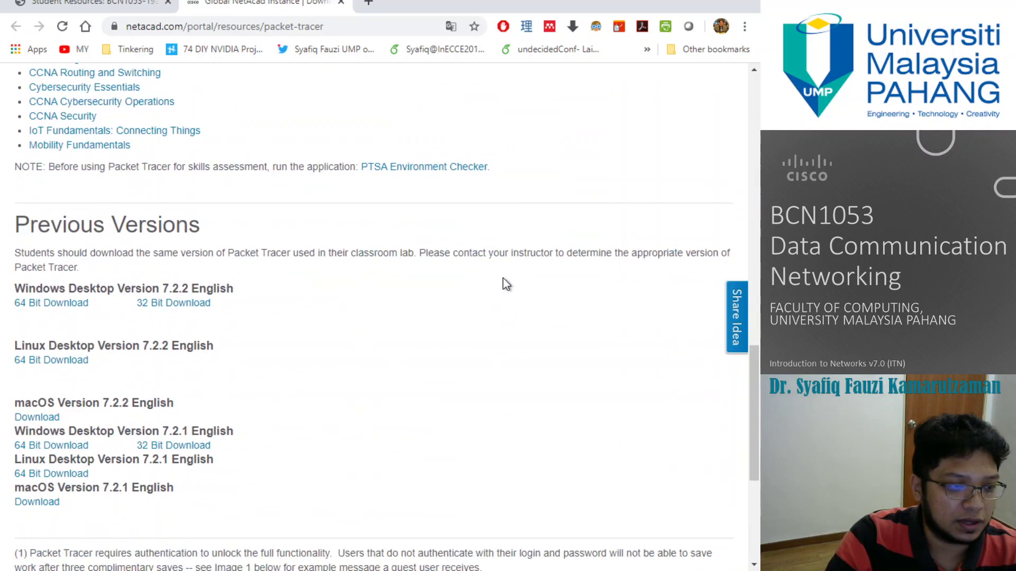
pyautogui.scroll(13, 502, 278)
pyautogui.scroll(5, 503, 278)
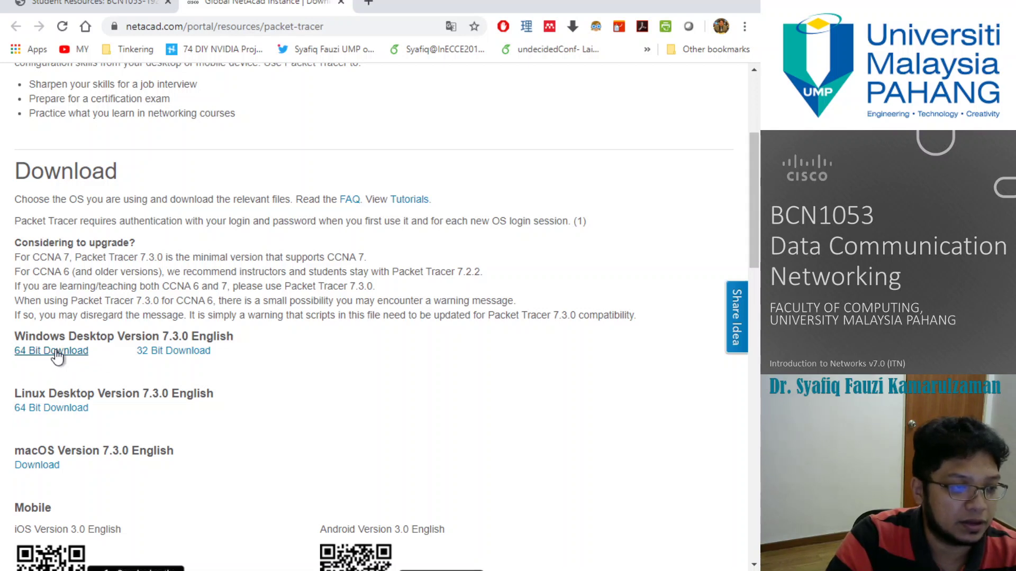
# Step: Download the 64-bit Windows Packet Tracer 7.3.0 installer and start it
pyautogui.click(57, 354)
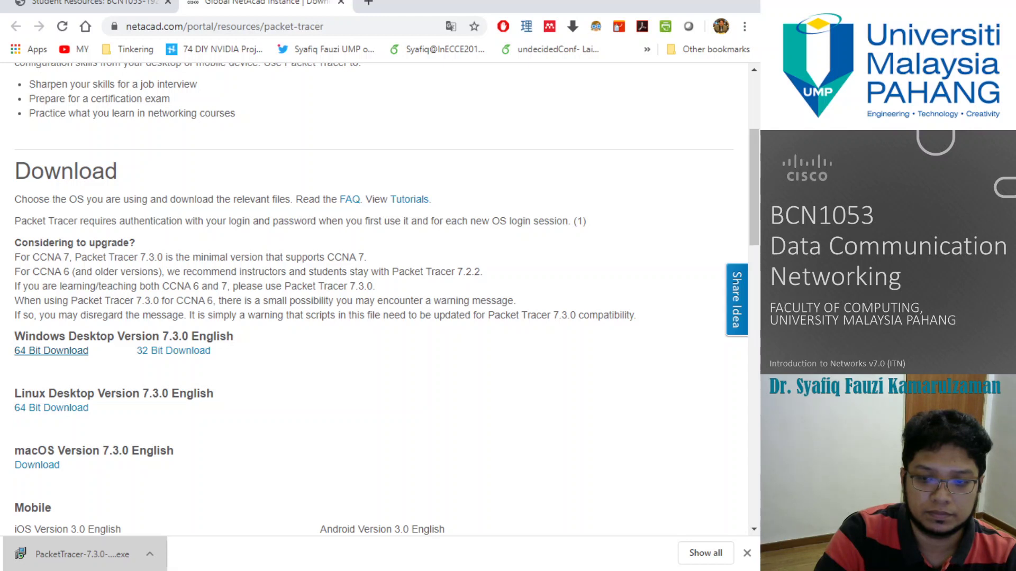
pyautogui.scroll(-8, 597, 276)
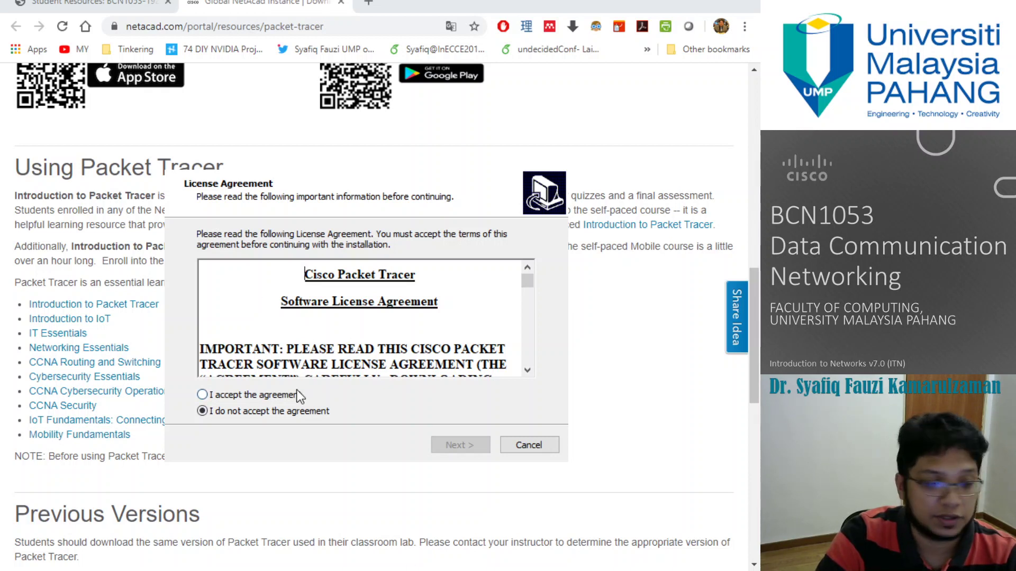
# Step: Install Packet Tracer 7.3.0 64Bit with default folders and desktop shortcut, then launch it
pyautogui.click(202, 394)
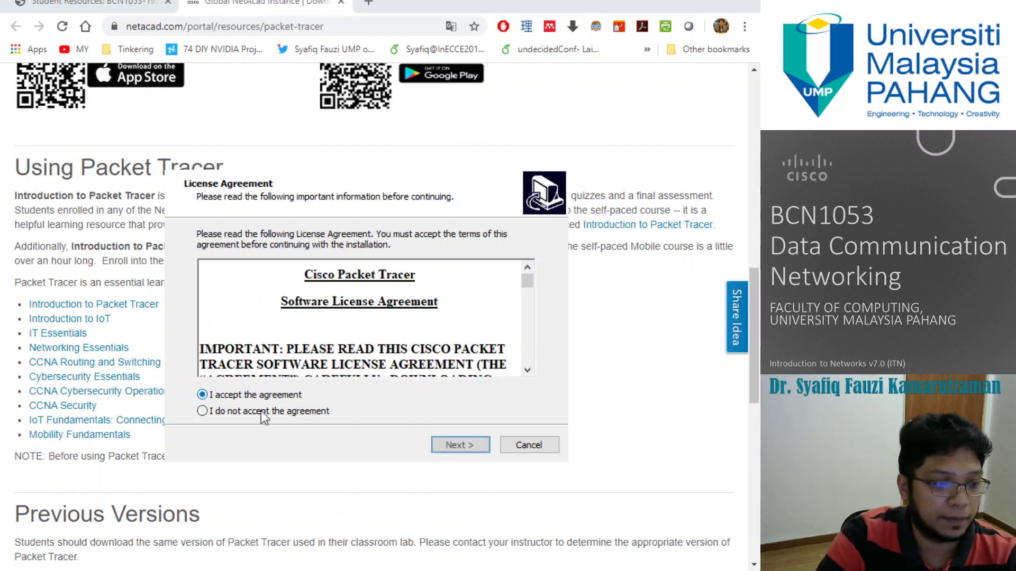
pyautogui.click(444, 445)
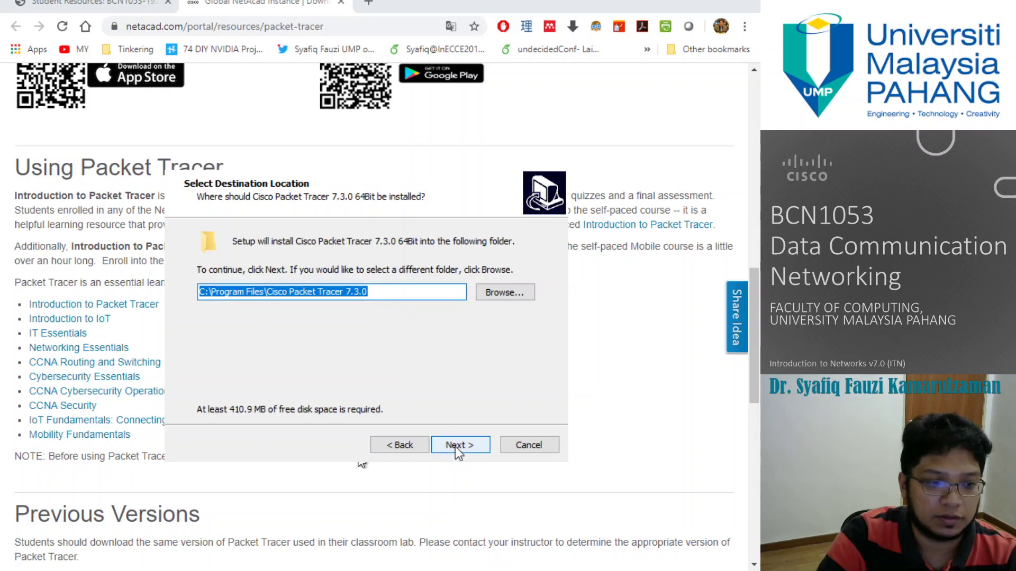
pyautogui.click(455, 447)
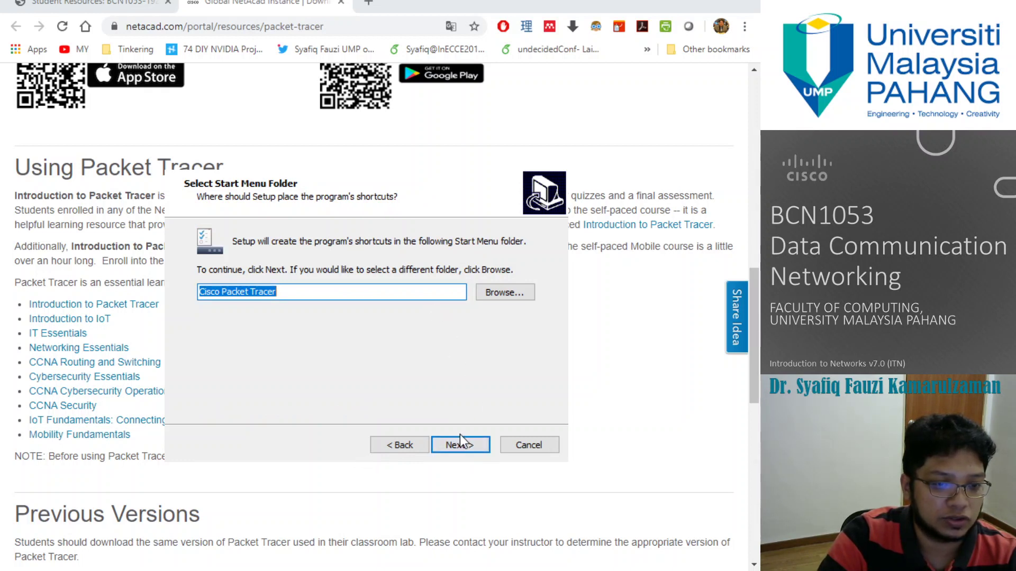
pyautogui.click(461, 444)
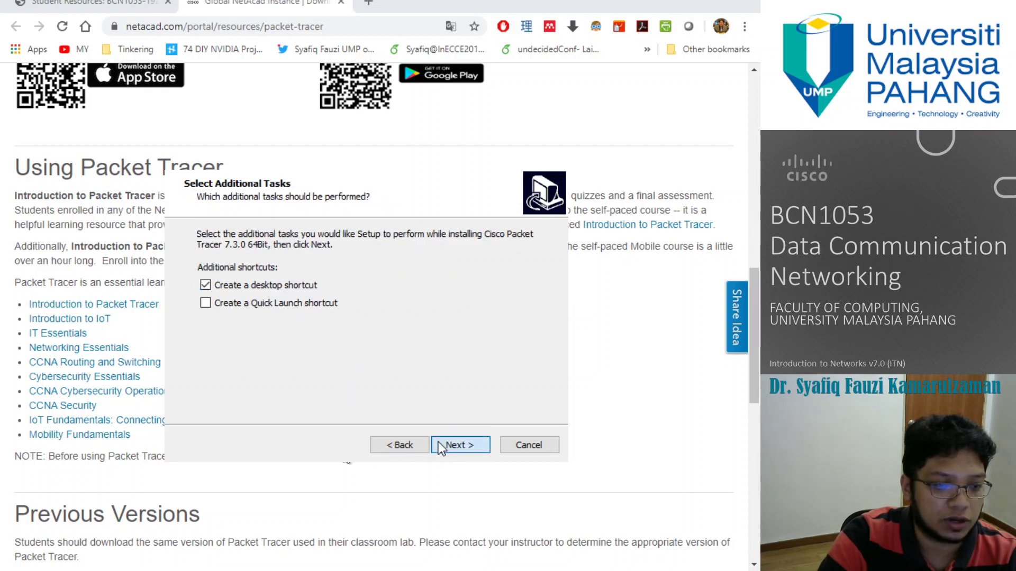
pyautogui.click(442, 446)
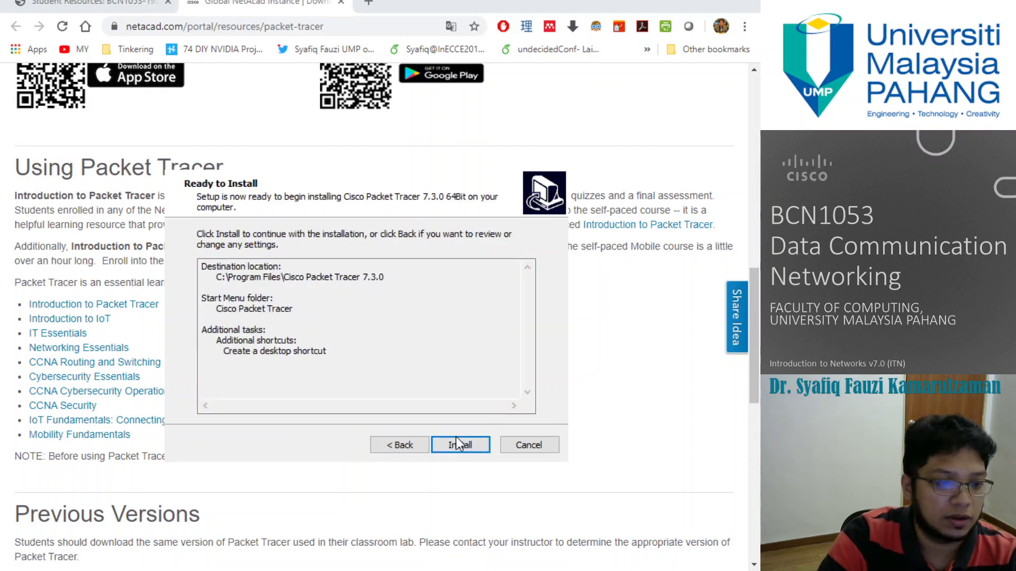
pyautogui.click(458, 445)
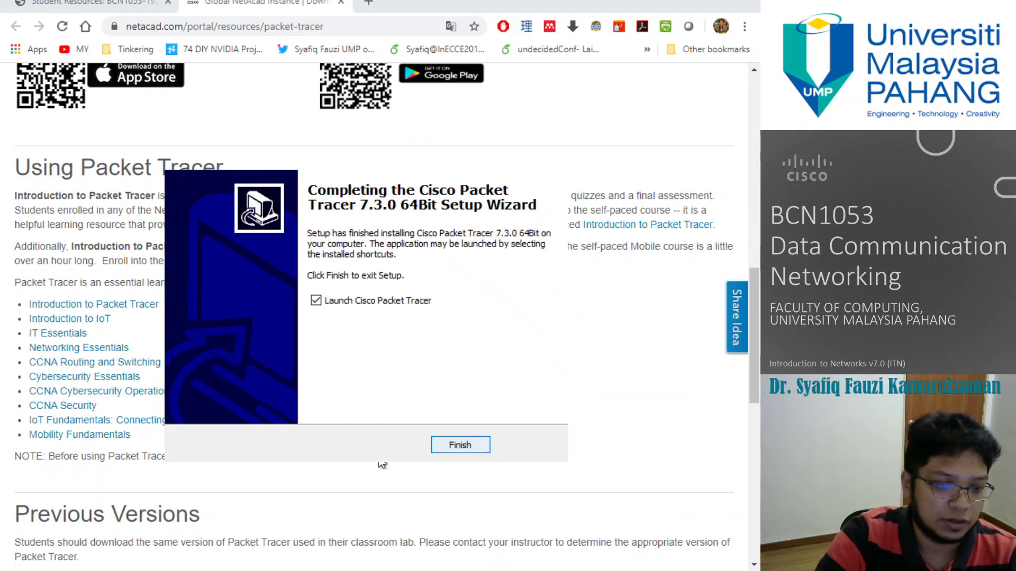
pyautogui.click(486, 447)
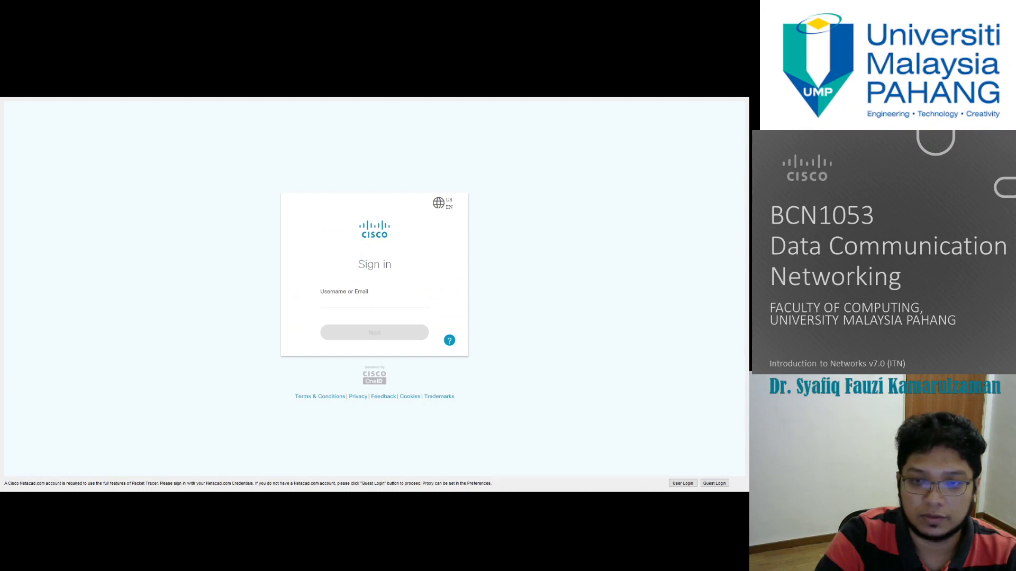
# Step: Sign in to Packet Tracer with the NetAcad username and account password
pyautogui.click(356, 303)
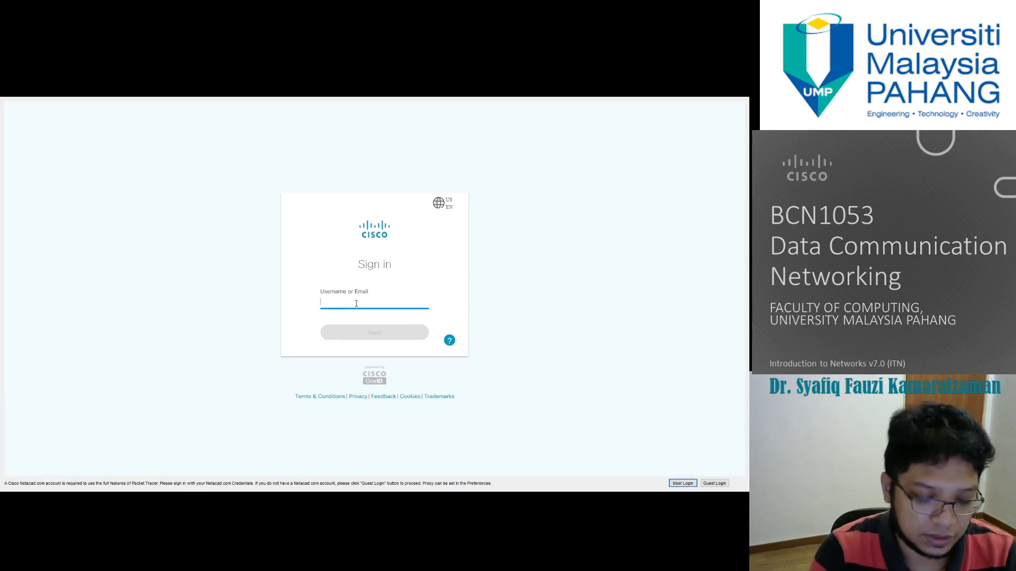
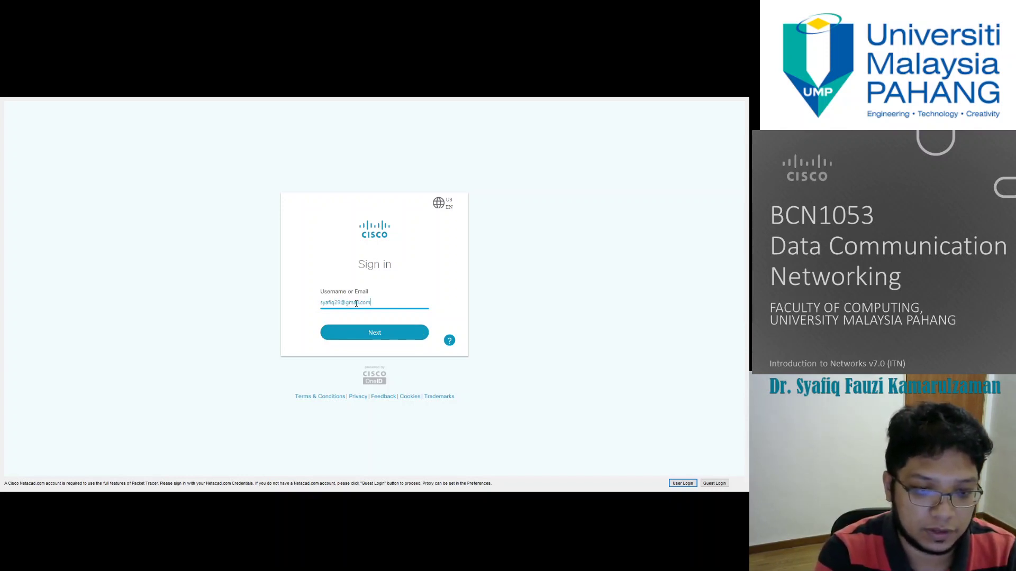
pyautogui.press('Return')
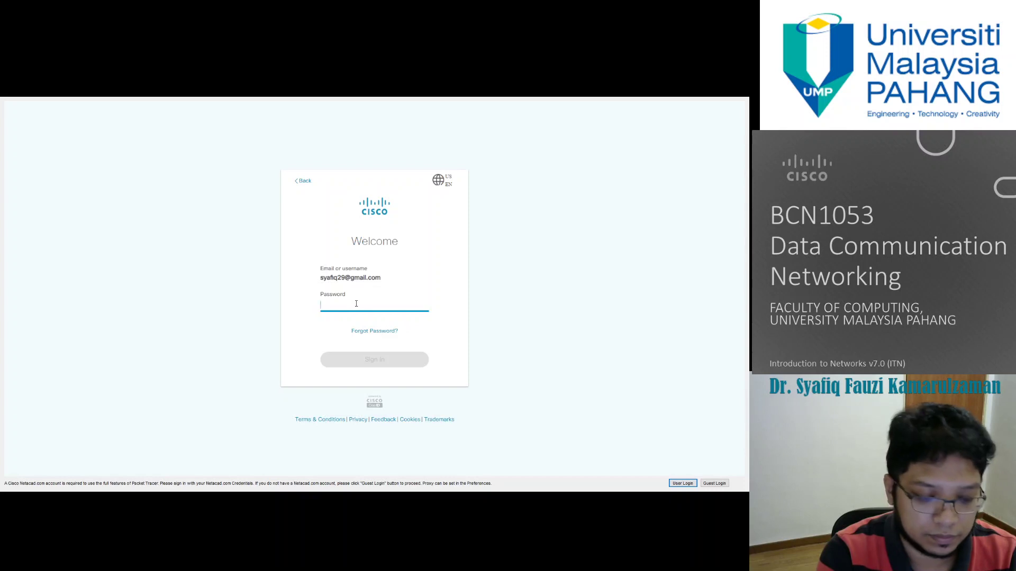
pyautogui.write('••')
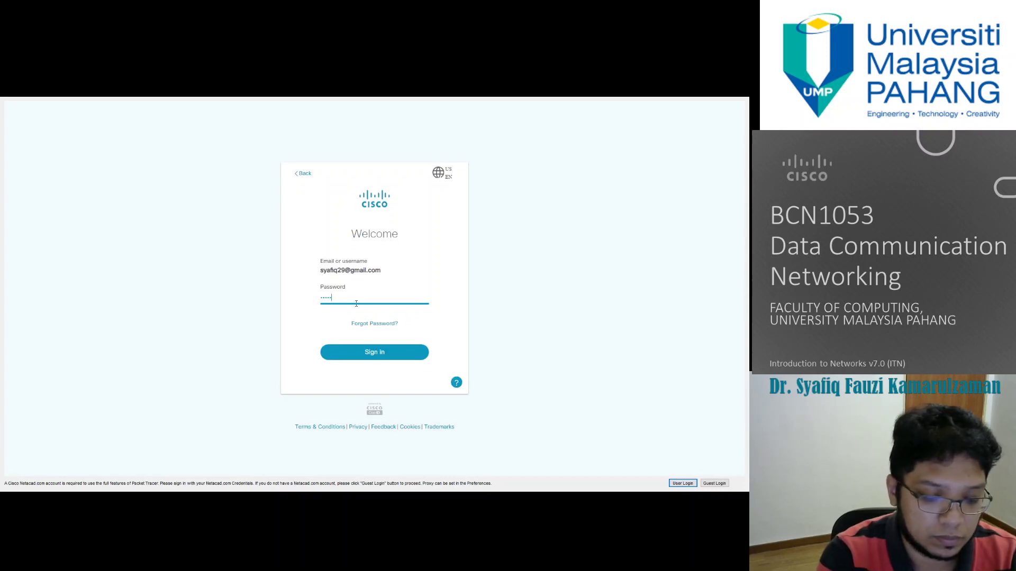
pyautogui.press('Return')
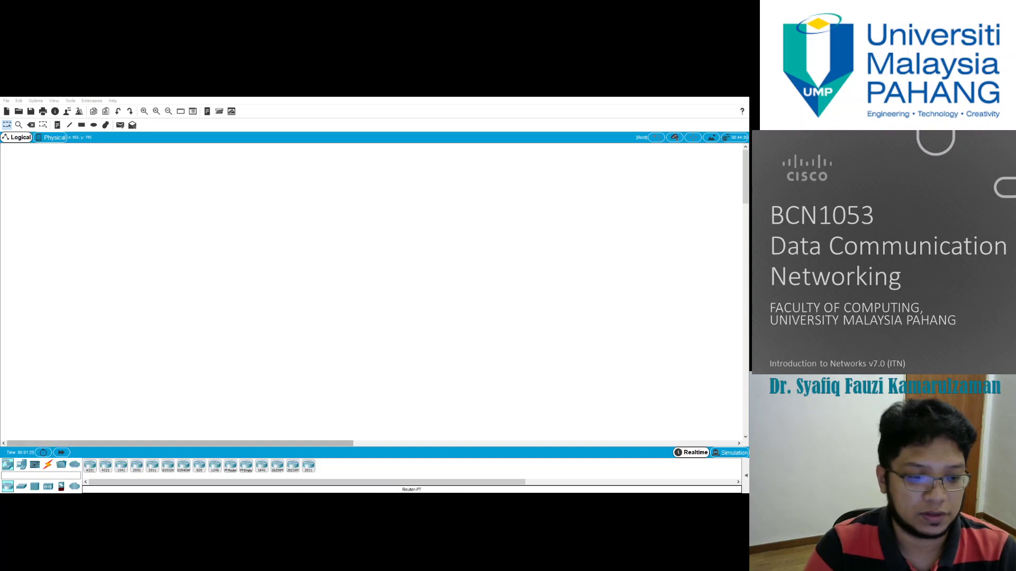
# Step: Place a 4321 router on the canvas, then switch to the ITN v7 activity files folder
pyautogui.moveTo(105, 465); pyautogui.dragTo(142, 349)
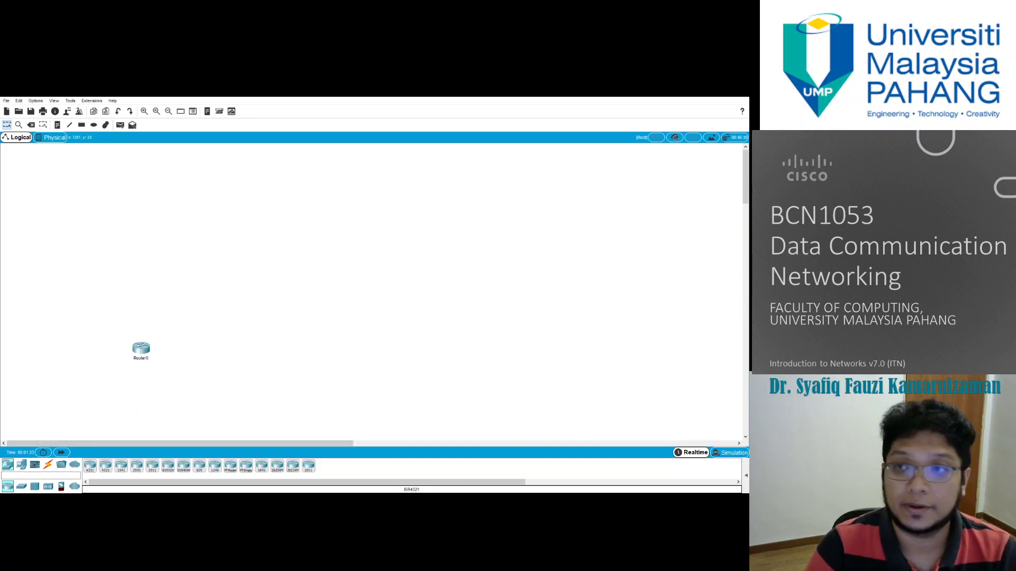
pyautogui.press('super+Down')
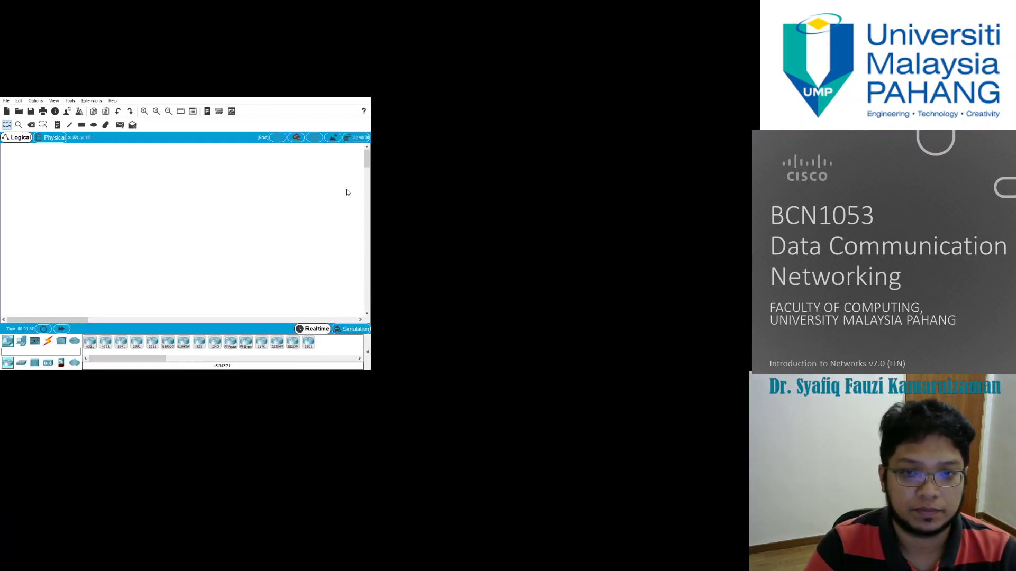
pyautogui.press('super+Up')
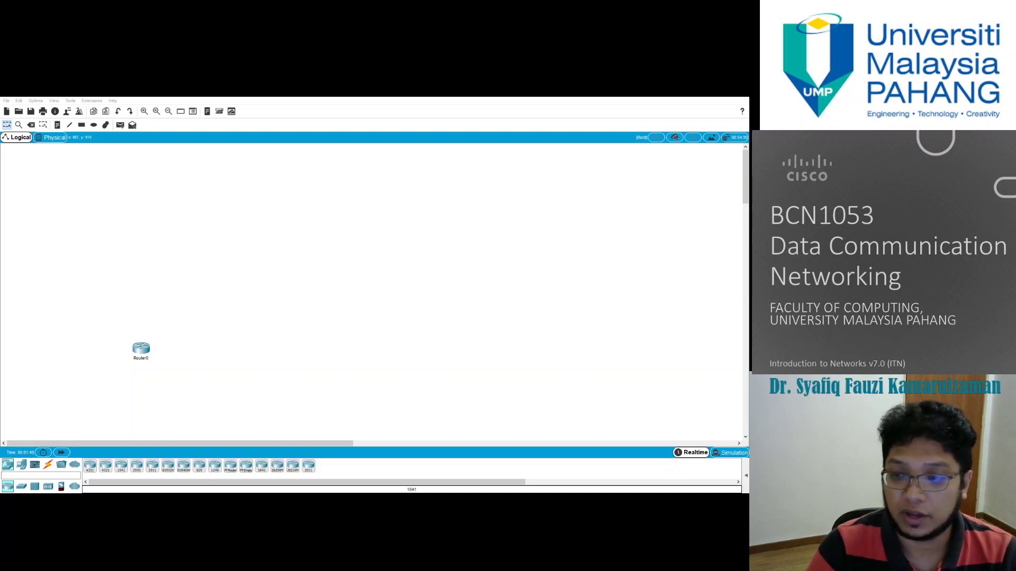
pyautogui.hotkey('alt', 'Tab')
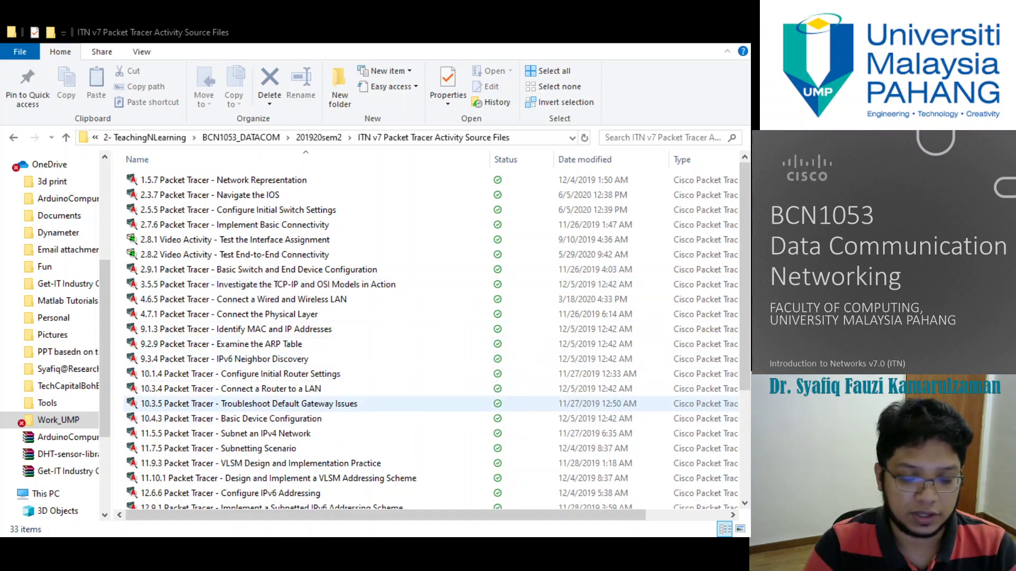
# Step: Open the '1.5.7 Packet Tracer - Network Representation' activity file from File Explorer
pyautogui.moveTo(262, 515)
pyautogui.mouseDown()
pyautogui.moveTo(297, 515)
pyautogui.moveTo(262, 513)
pyautogui.mouseUp()
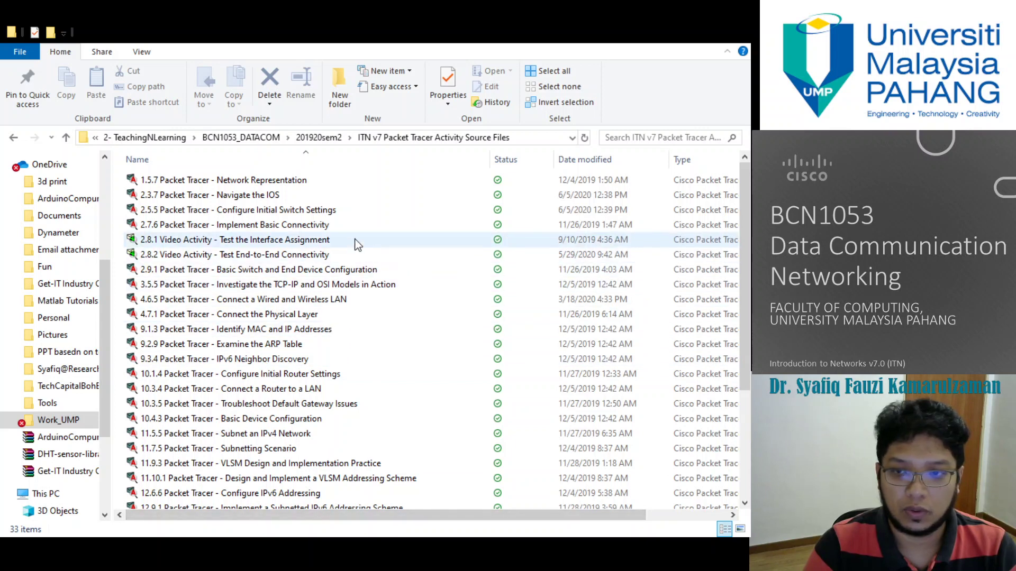
pyautogui.click(236, 182)
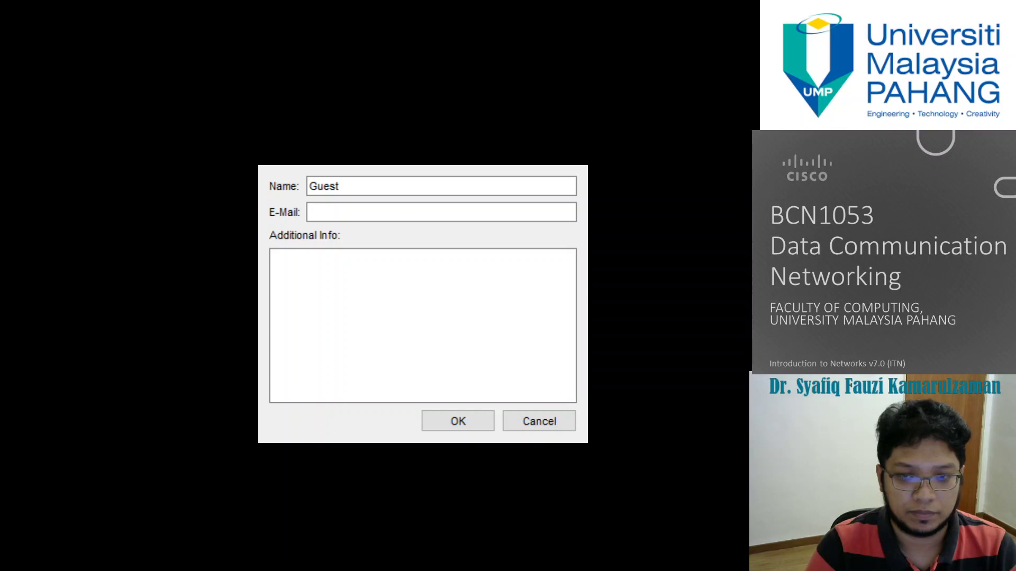
# Step: Accept the Guest profile prompt to reveal the Home Office network topology
pyautogui.press('Return')
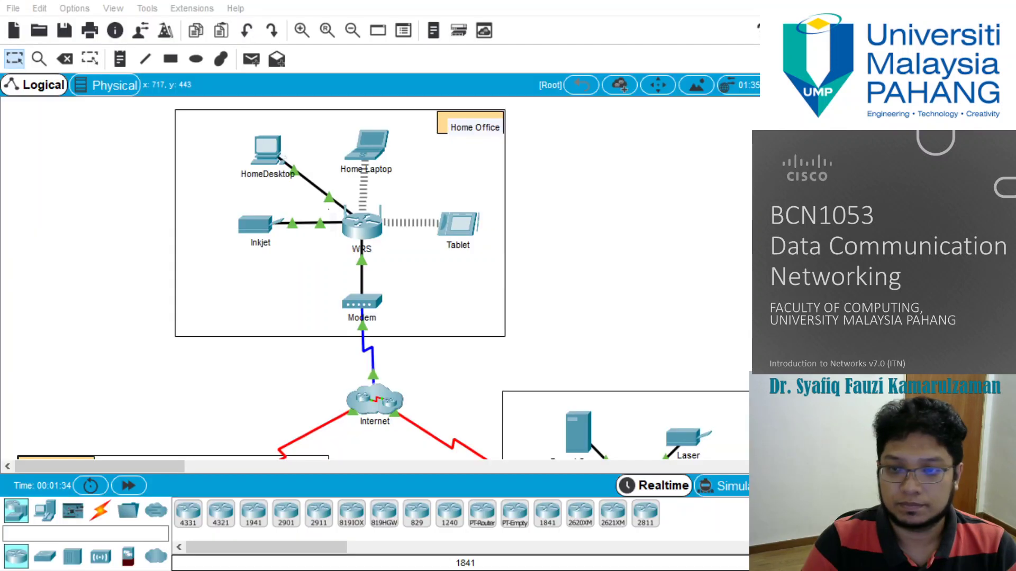